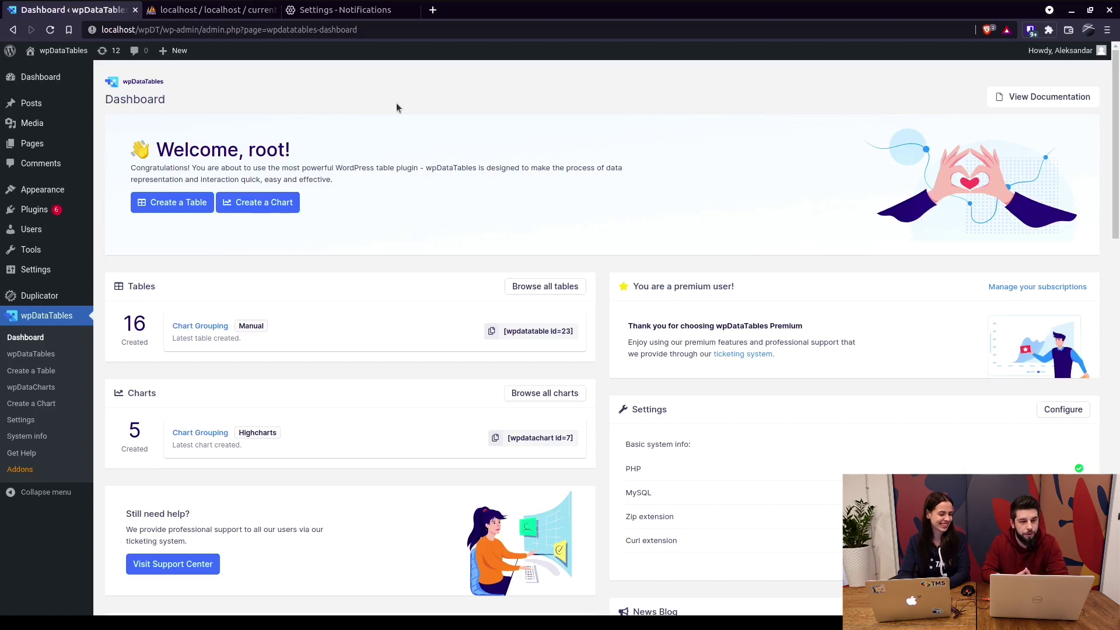
Turn on Use separate connection in wpDataTables settings and add a new database connection.
{"action": "left_click", "coordinate": [210, 10]}
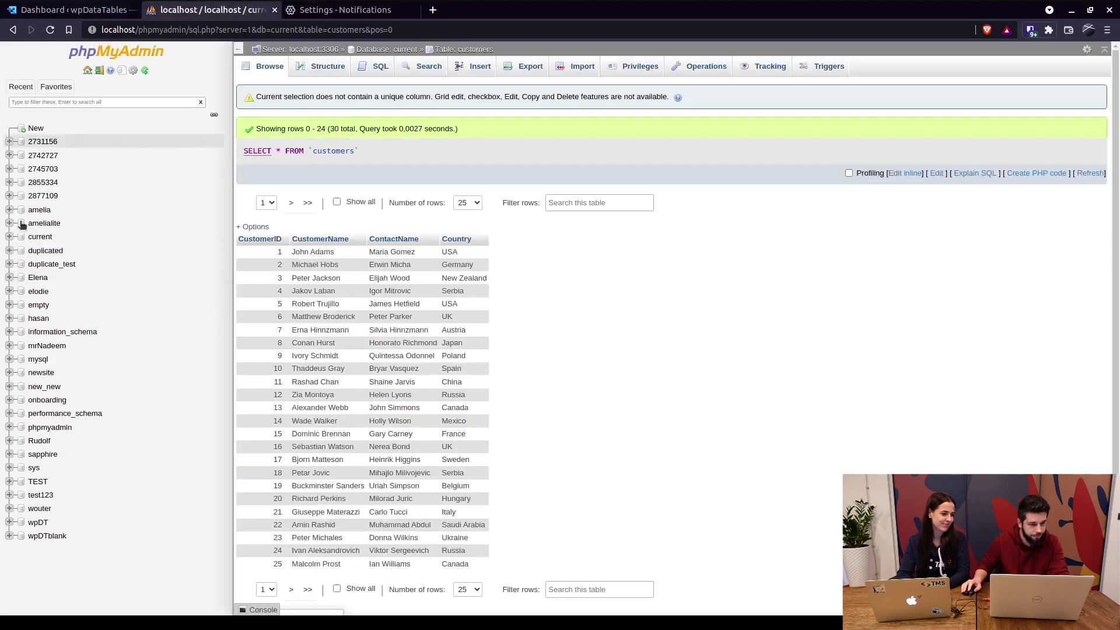
{"action": "left_click", "coordinate": [60, 12]}
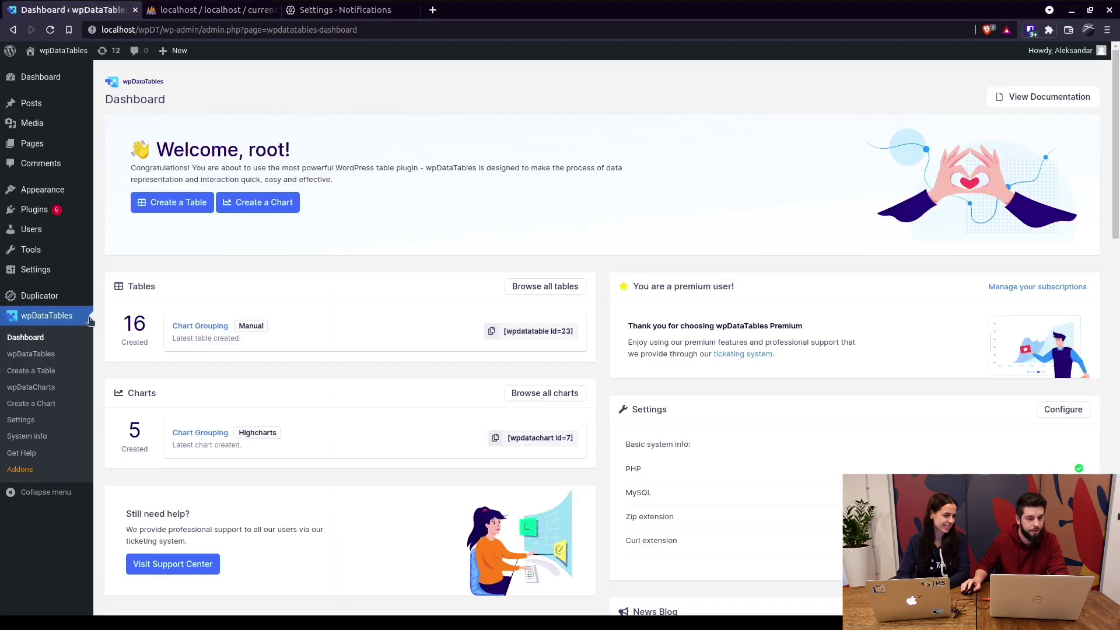
{"action": "left_click", "coordinate": [21, 421]}
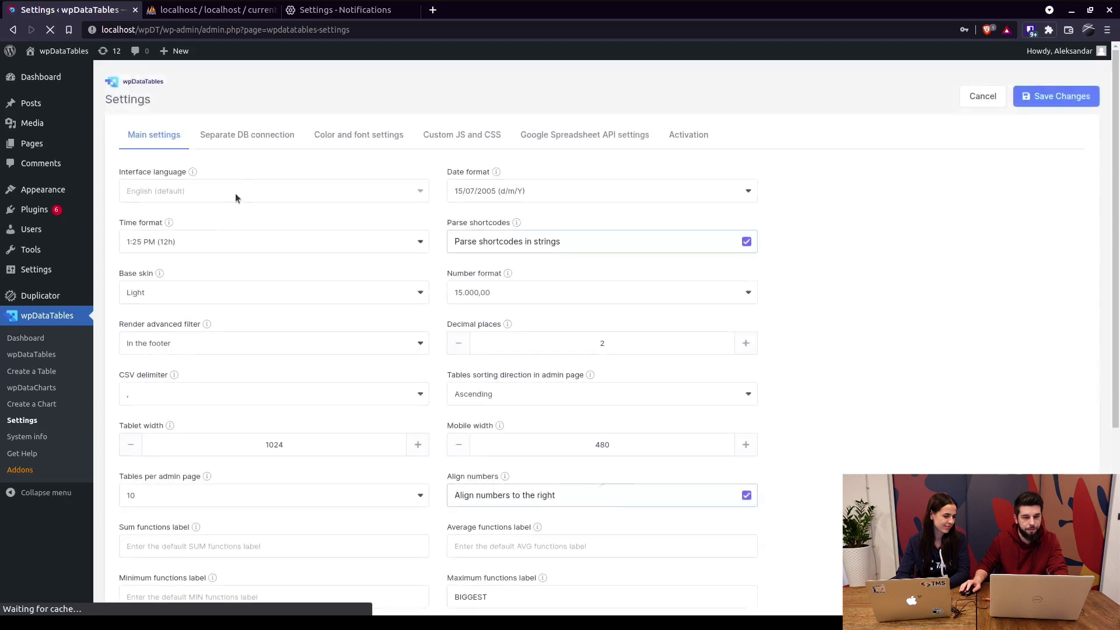
{"action": "left_click", "coordinate": [241, 138]}
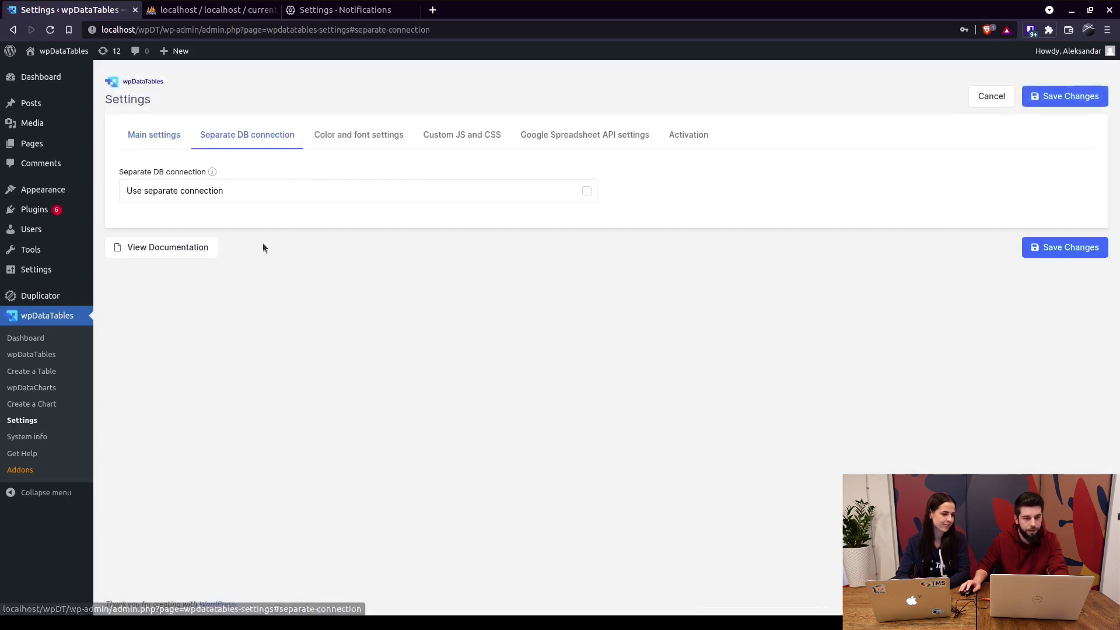
{"action": "left_click", "coordinate": [547, 188]}
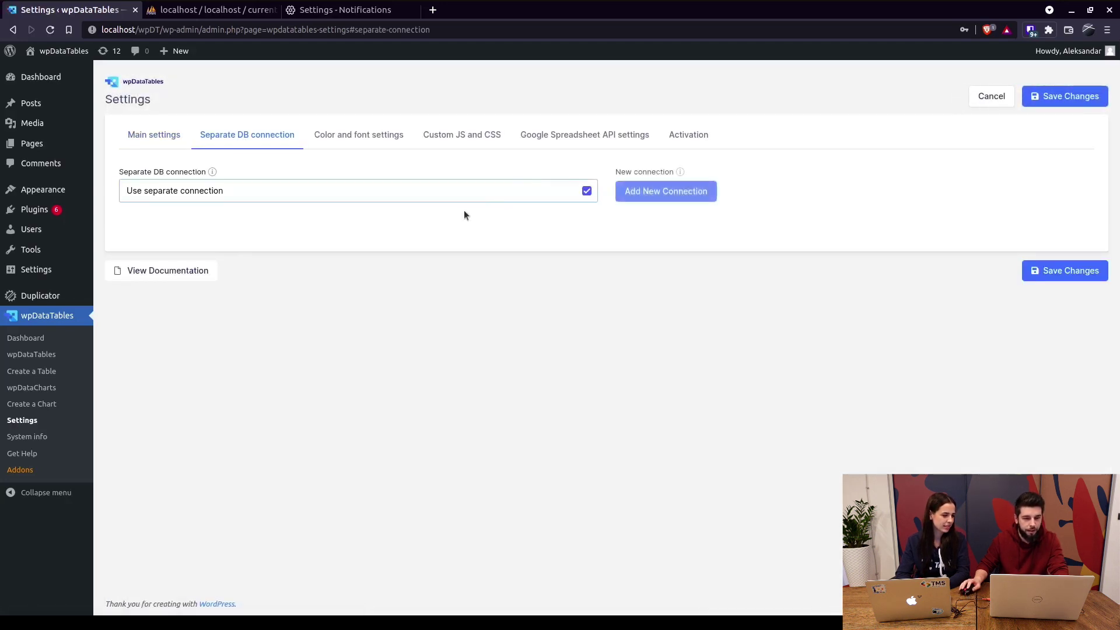
{"action": "left_click", "coordinate": [635, 194]}
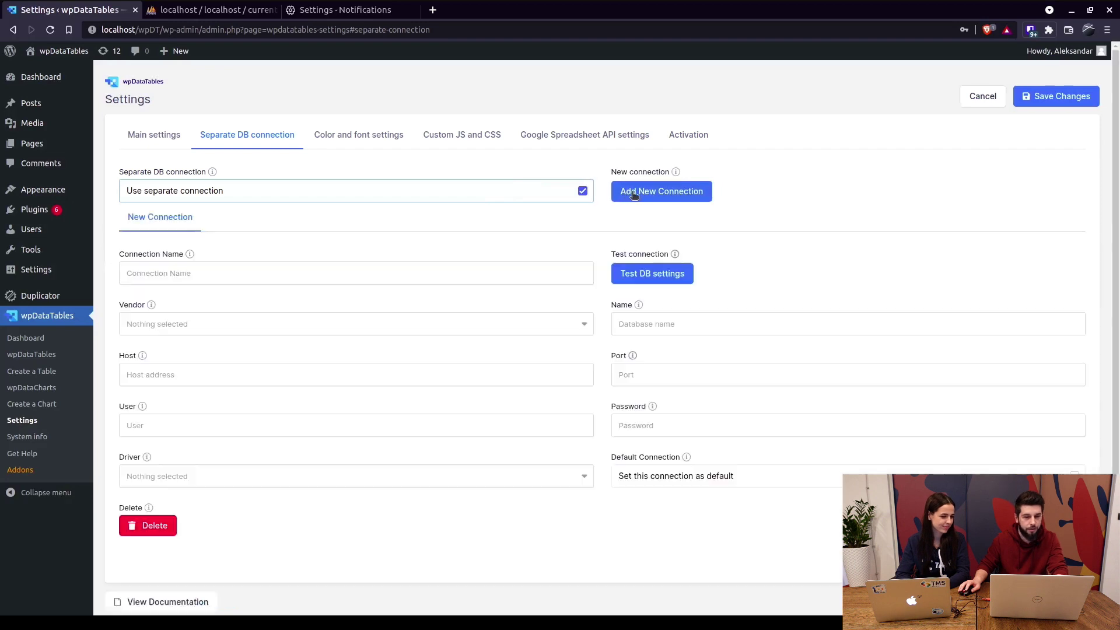
Name the connection Local with vendor MySQL and host localhost, then list phpMyAdmin's tables.
{"action": "left_click", "coordinate": [205, 264]}
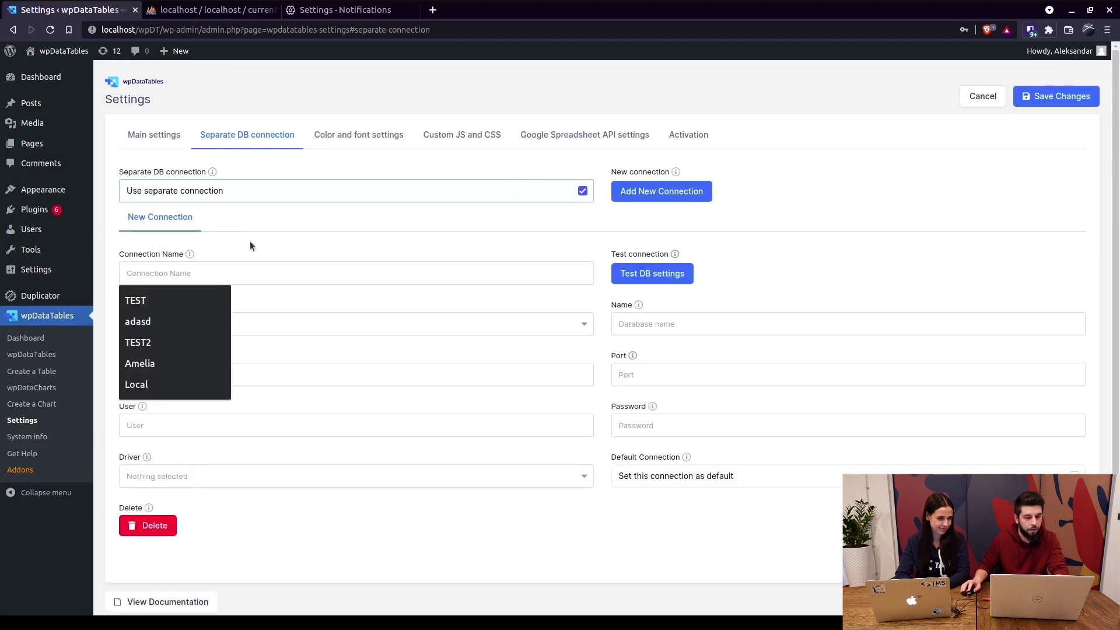
{"action": "key", "text": "Down"}
{"action": "key", "text": "Down"}
{"action": "key", "text": "Down"}
{"action": "key", "text": "Down"}
{"action": "key", "text": "Down"}
{"action": "key", "text": "Return"}
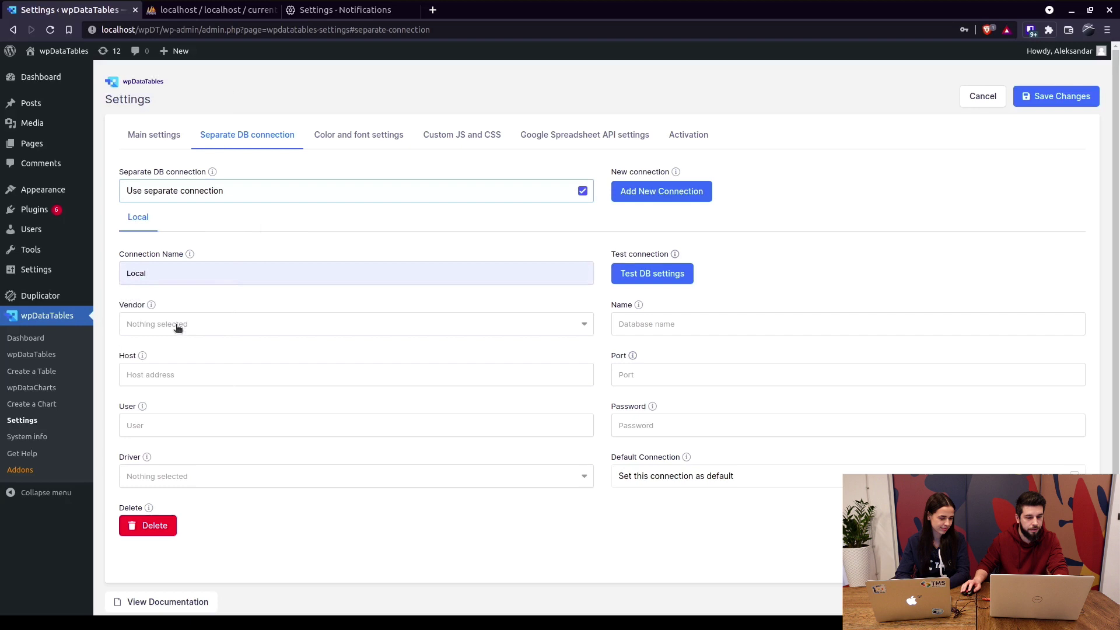
{"action": "left_click", "coordinate": [178, 328]}
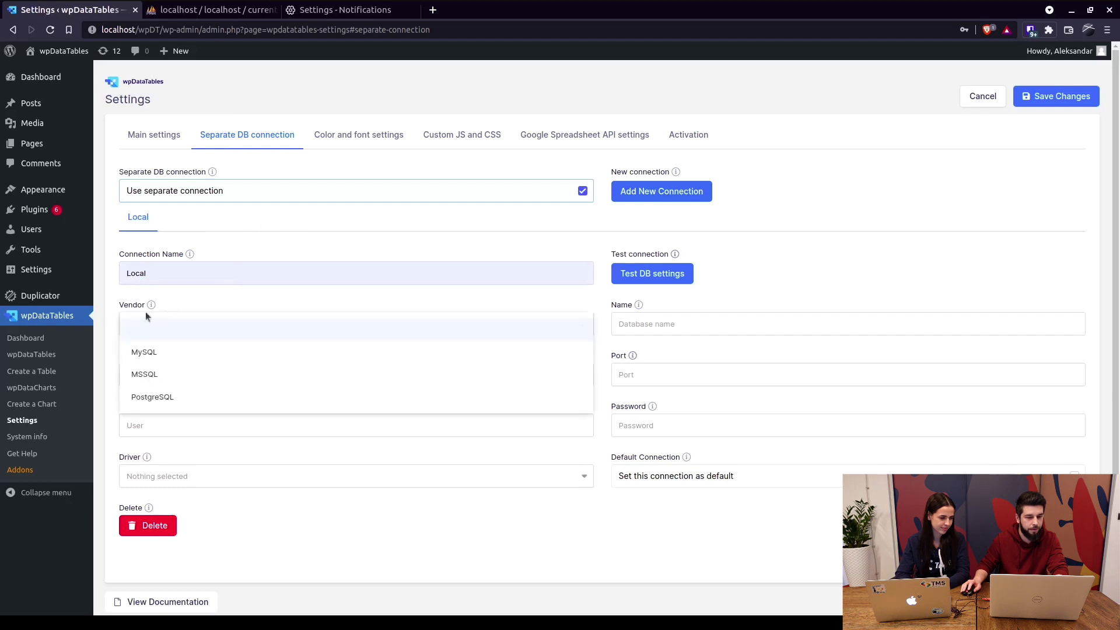
{"action": "left_click", "coordinate": [165, 350]}
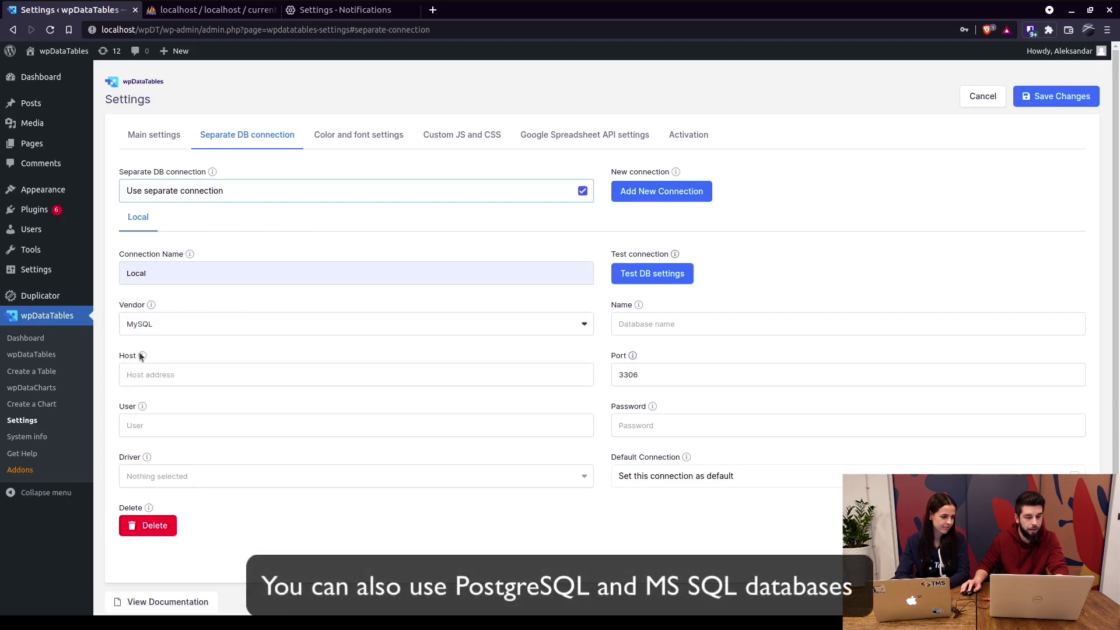
{"action": "left_click", "coordinate": [168, 374]}
{"action": "type", "text": "localhost"}
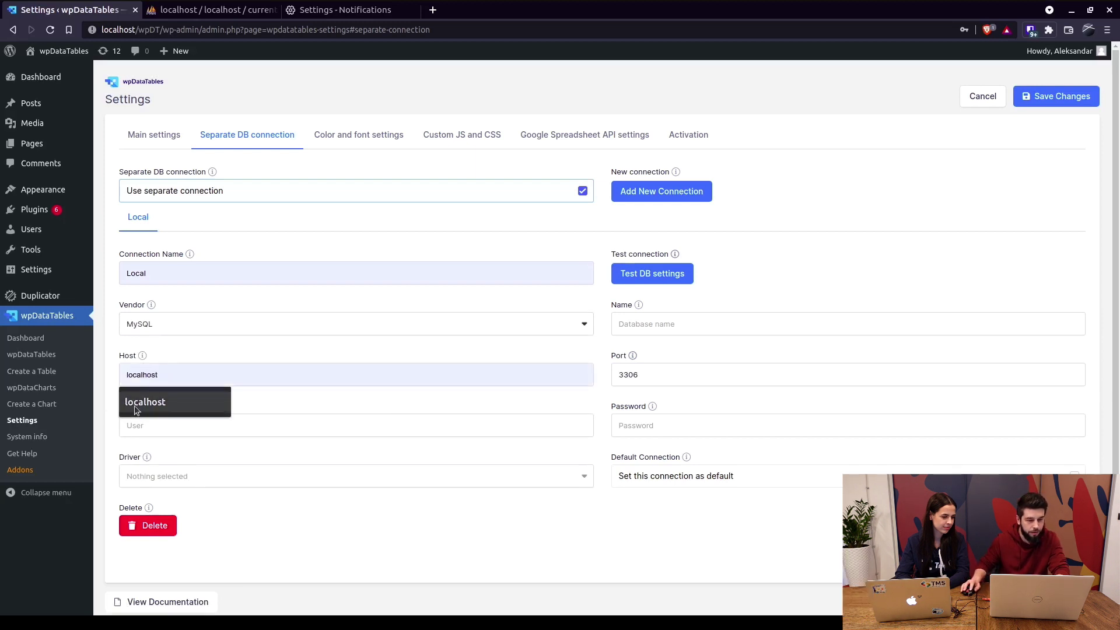
{"action": "left_click", "coordinate": [153, 402]}
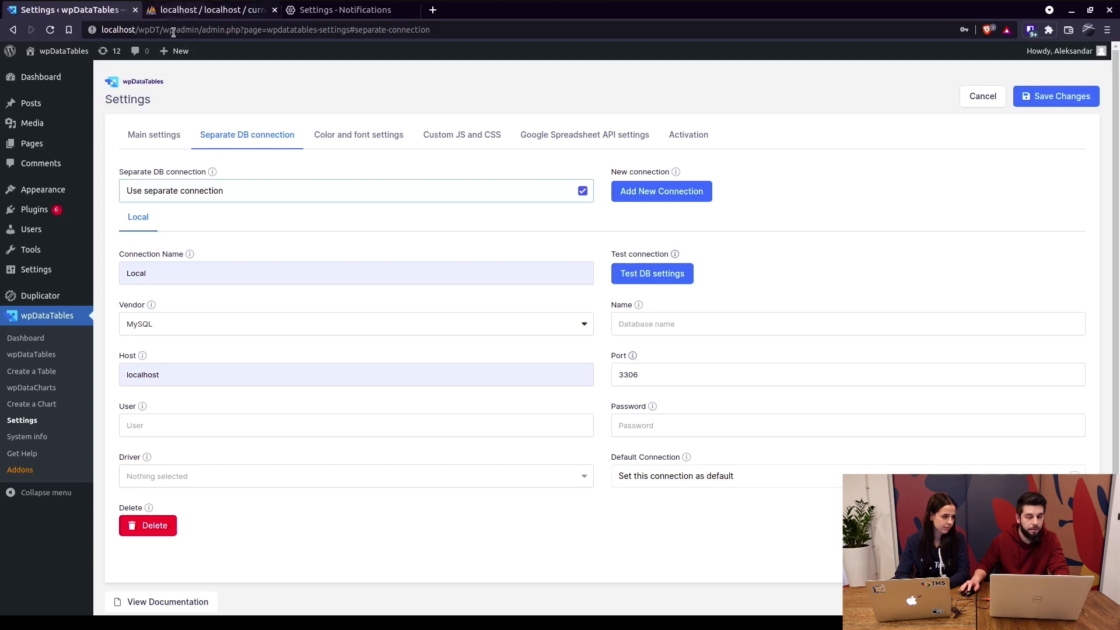
{"action": "left_click", "coordinate": [185, 12]}
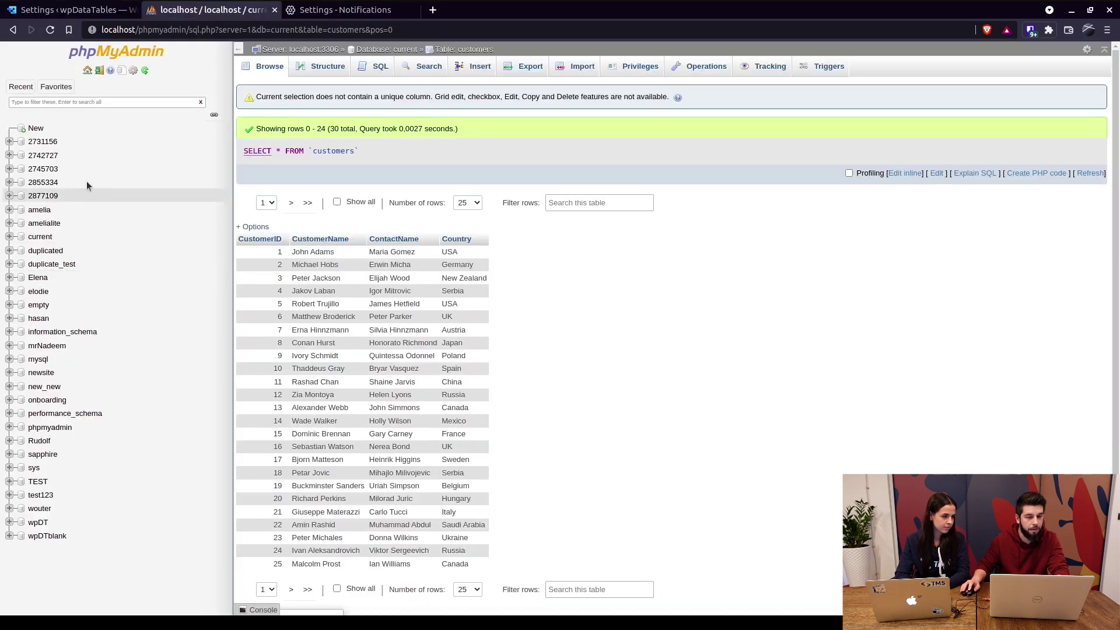
{"action": "left_click", "coordinate": [12, 237]}
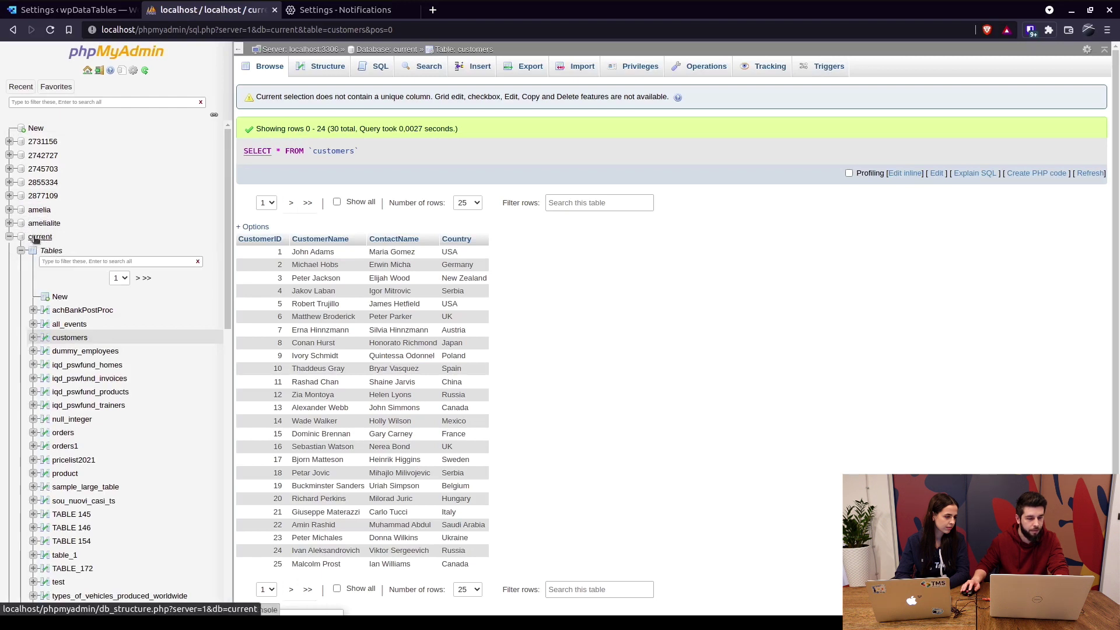
Give Local database current, user root, the password and DBLIB driver, then test the connection.
{"action": "left_click", "coordinate": [75, 10]}
{"action": "left_click", "coordinate": [656, 324]}
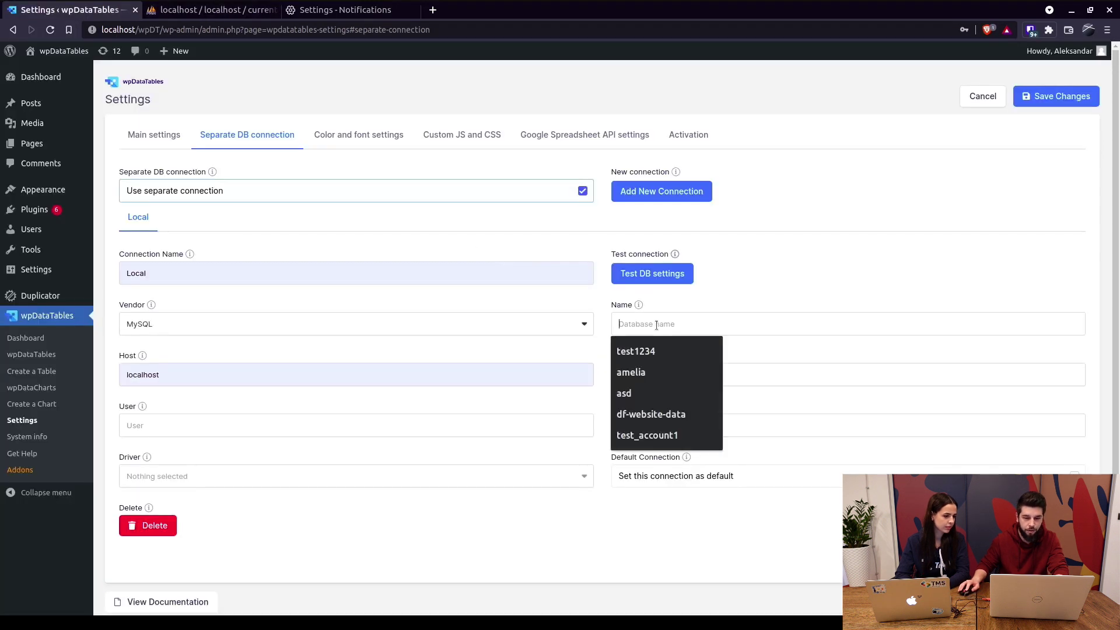
{"action": "type", "text": "current"}
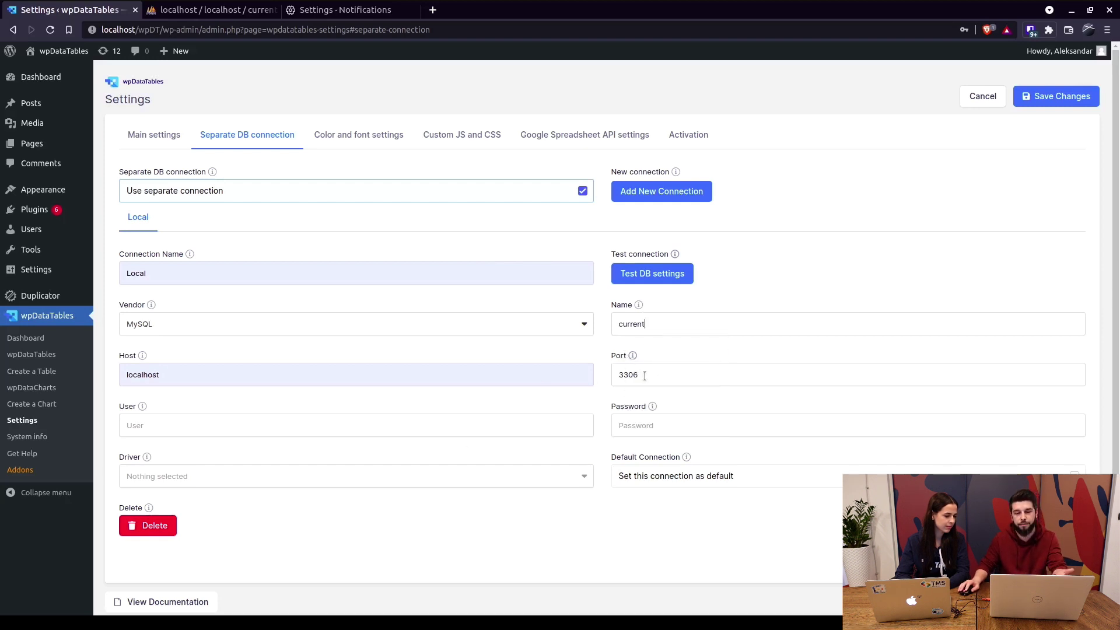
{"action": "type", "text": "r"}
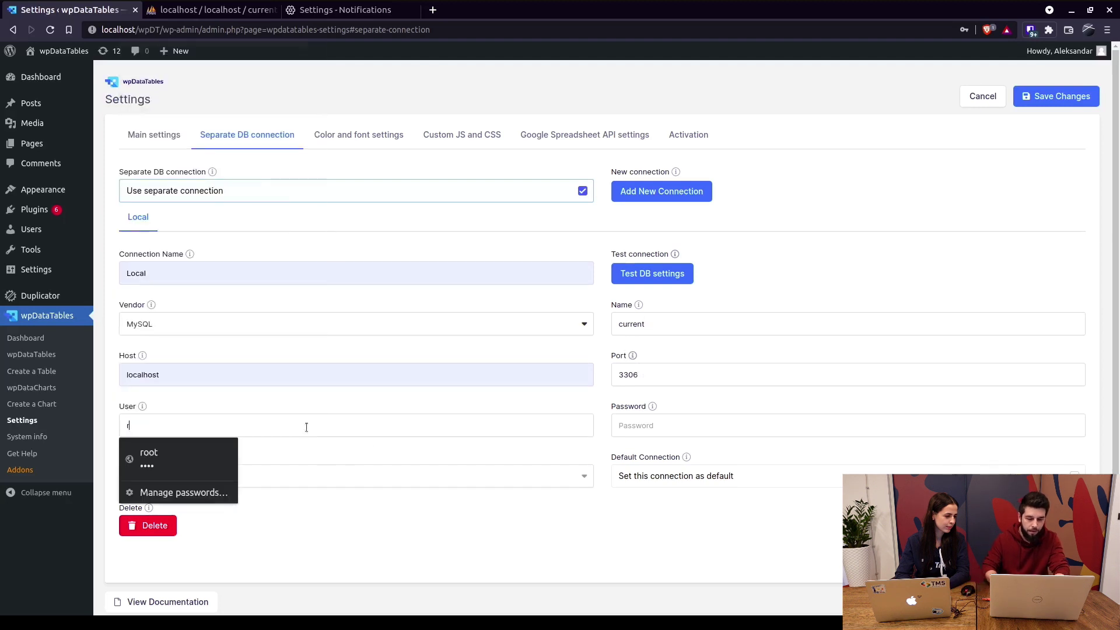
{"action": "type", "text": "oot"}
{"action": "left_click", "coordinate": [699, 425]}
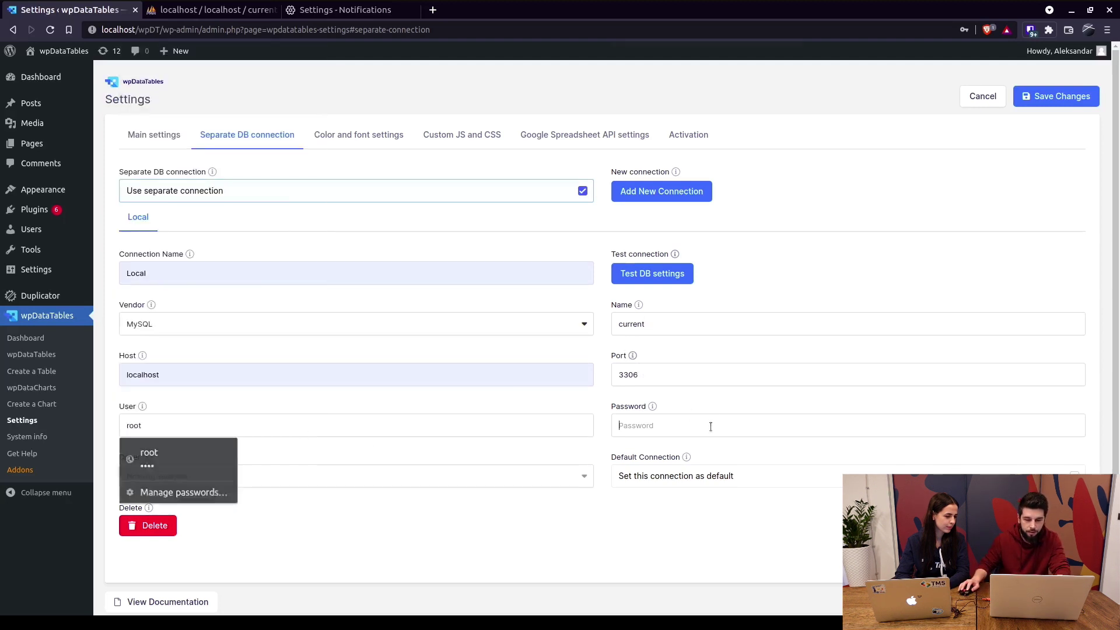
{"action": "type", "text": "roo"}
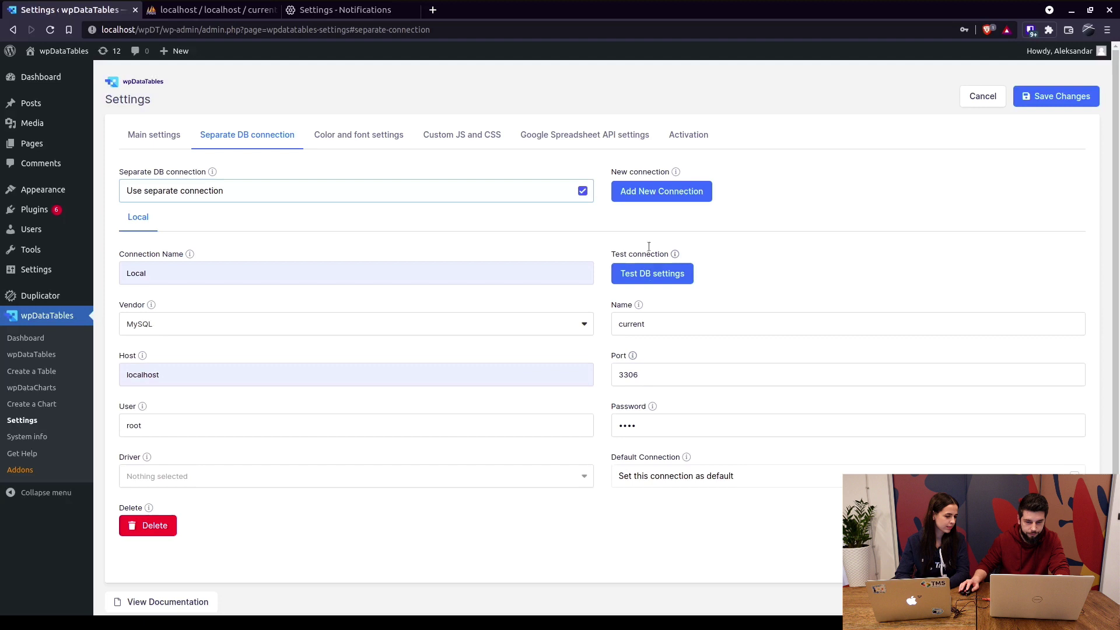
{"action": "left_click", "coordinate": [476, 474]}
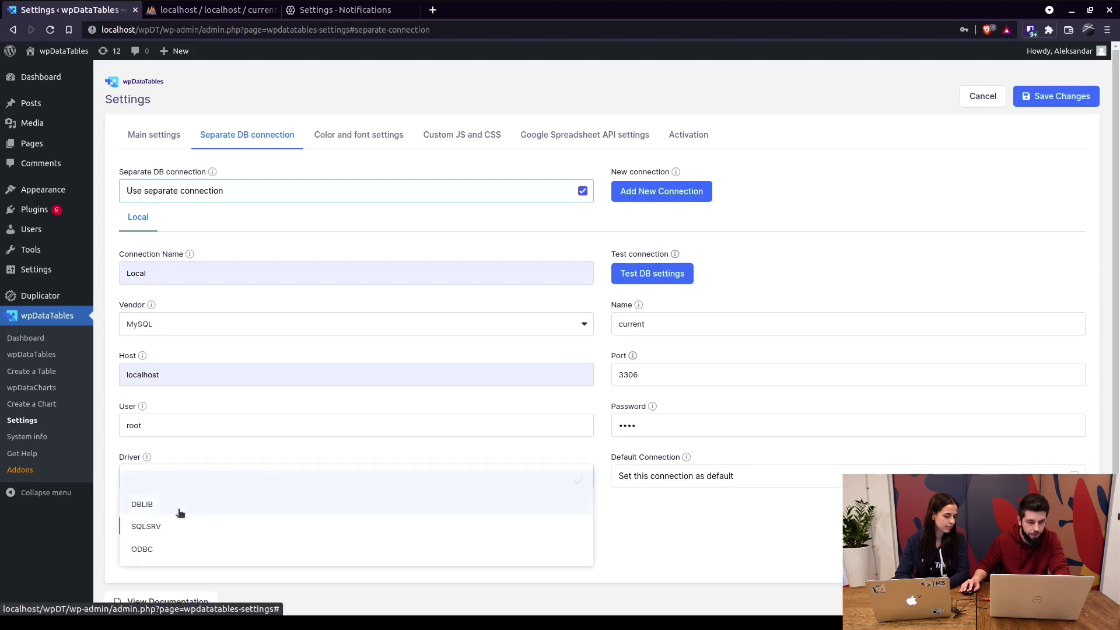
{"action": "left_click", "coordinate": [309, 500]}
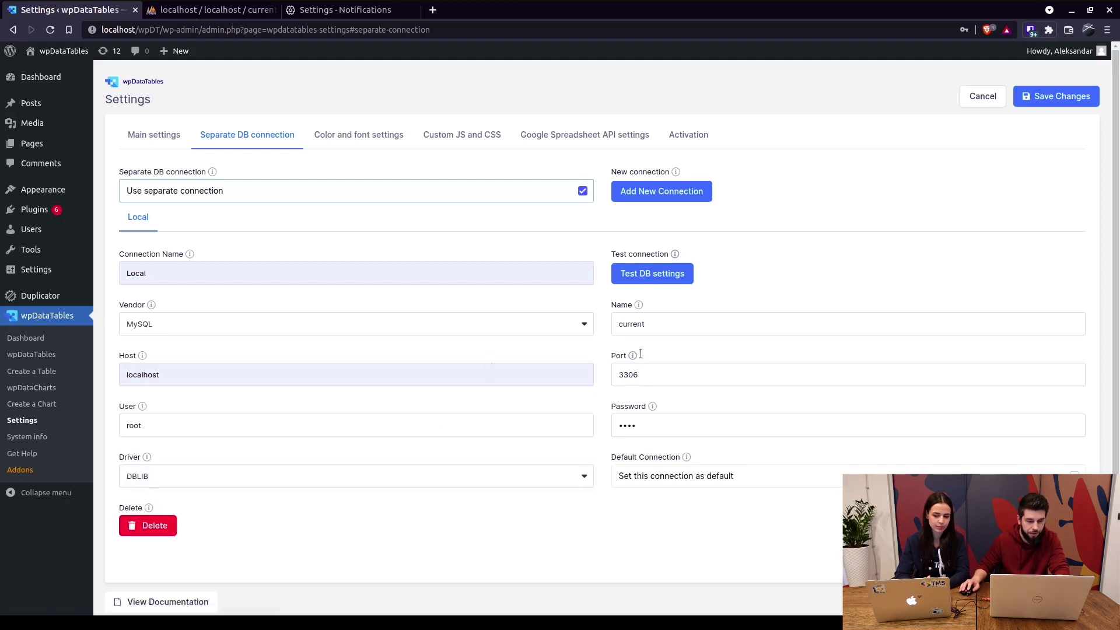
{"action": "left_click", "coordinate": [674, 276]}
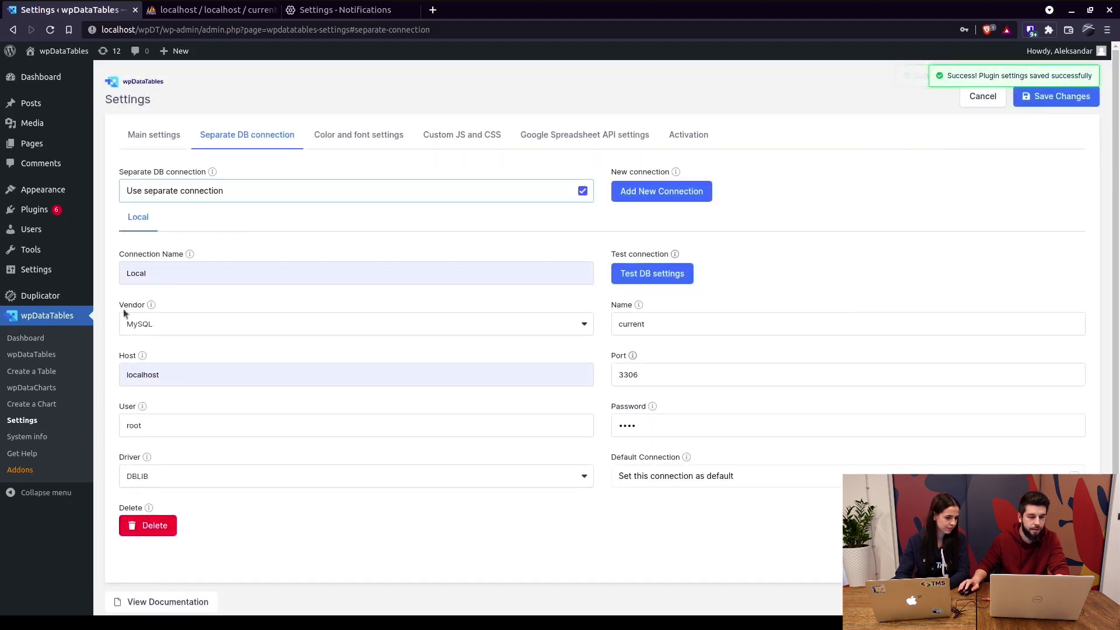
Start a Local-connection table linked to an existing data source, then view customers in phpMyAdmin.
{"action": "left_click", "coordinate": [42, 372]}
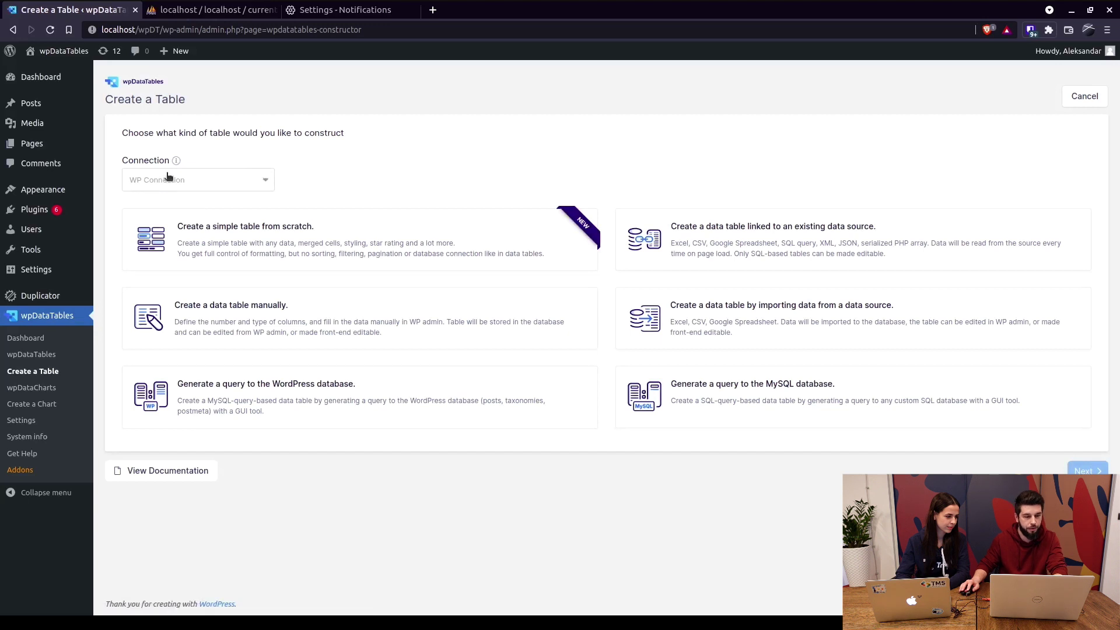
{"action": "left_click", "coordinate": [179, 180]}
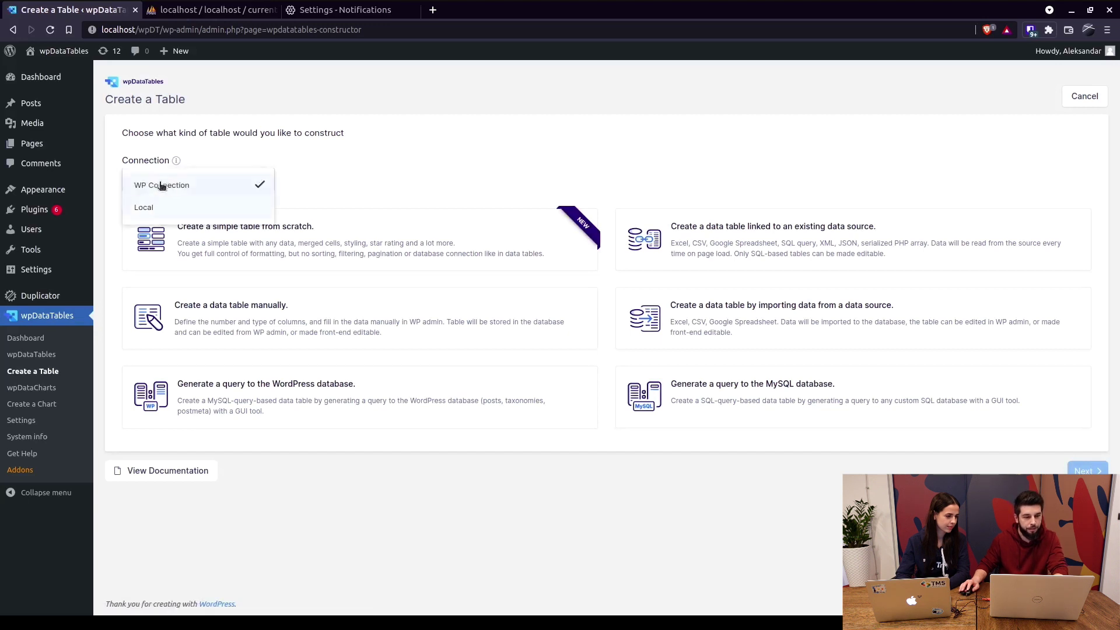
{"action": "left_click", "coordinate": [145, 209]}
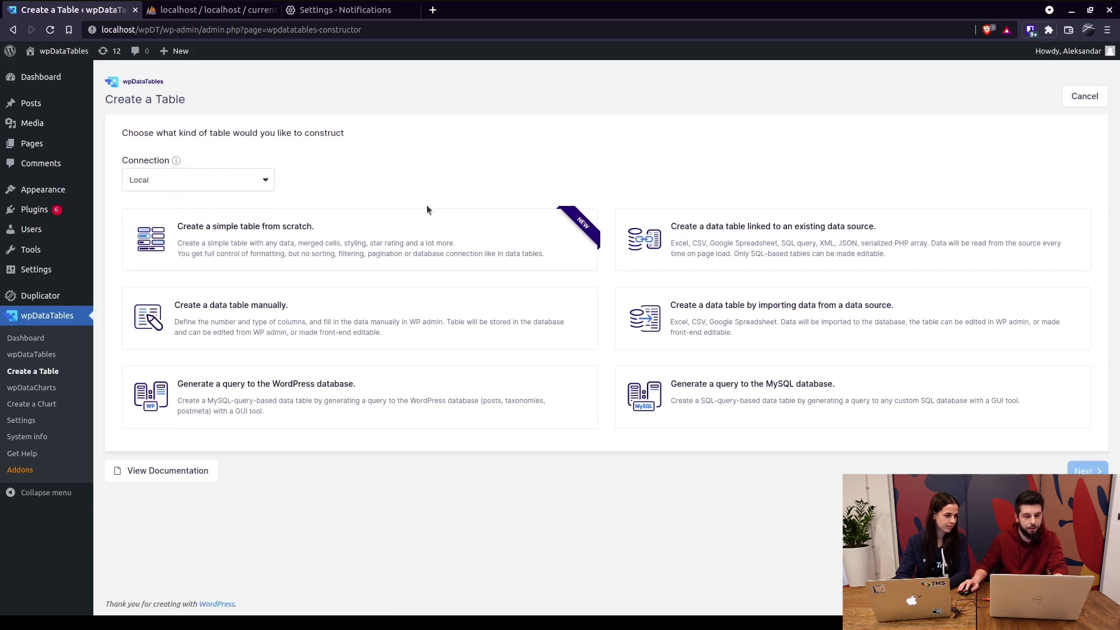
{"action": "left_click", "coordinate": [750, 252]}
{"action": "left_click", "coordinate": [1086, 470]}
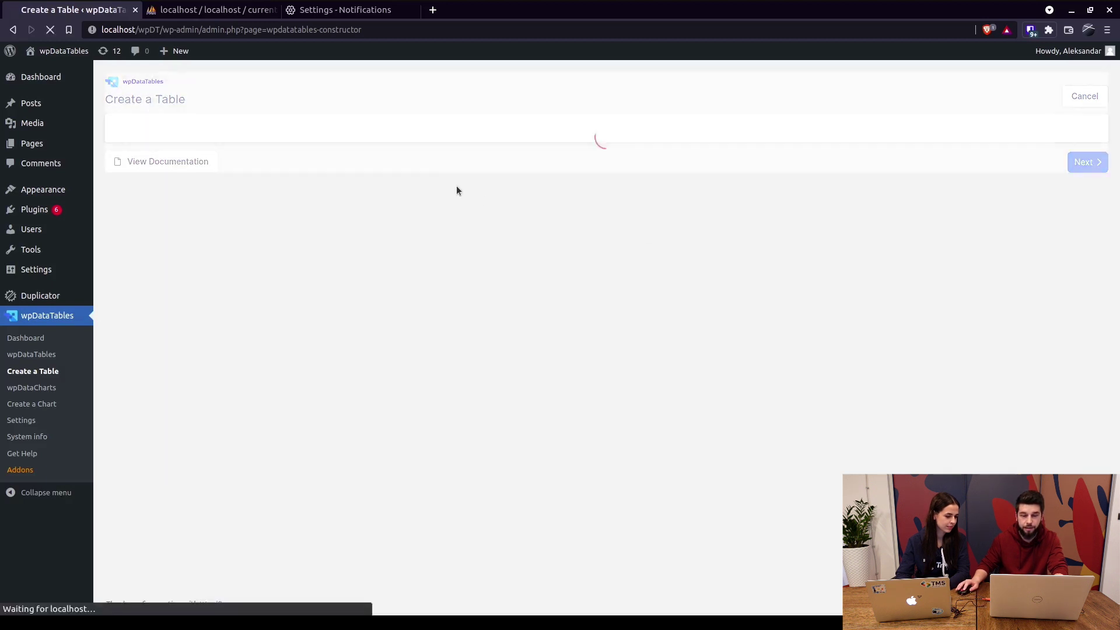
{"action": "left_click", "coordinate": [210, 10]}
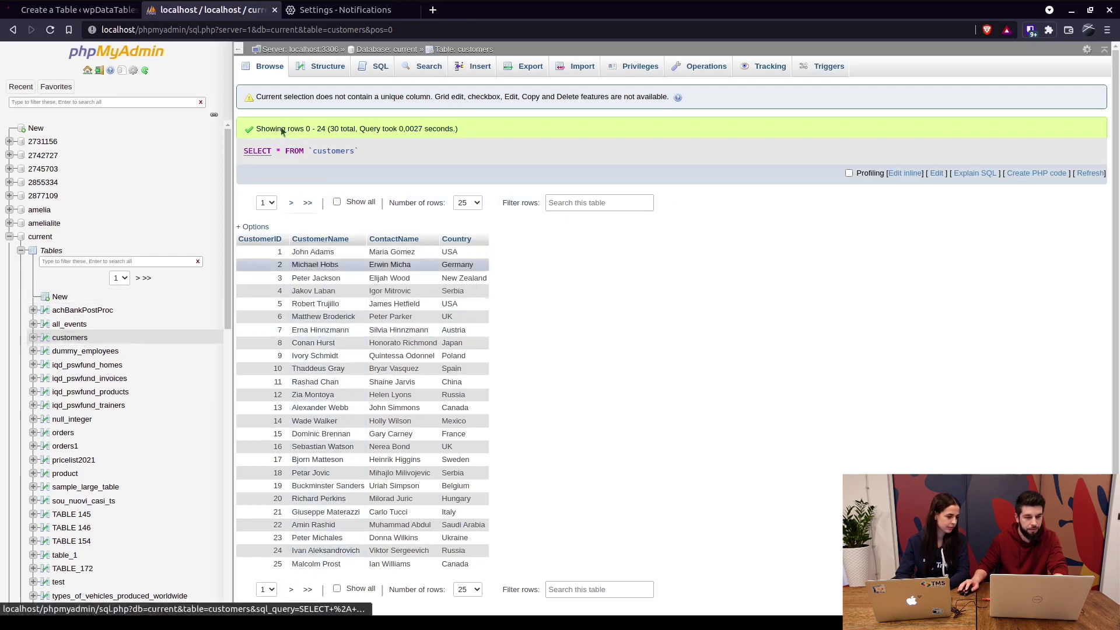
Use SQL query SELECT * FROM customers as the source, save, and check the 30-row preview.
{"action": "left_click", "coordinate": [76, 10]}
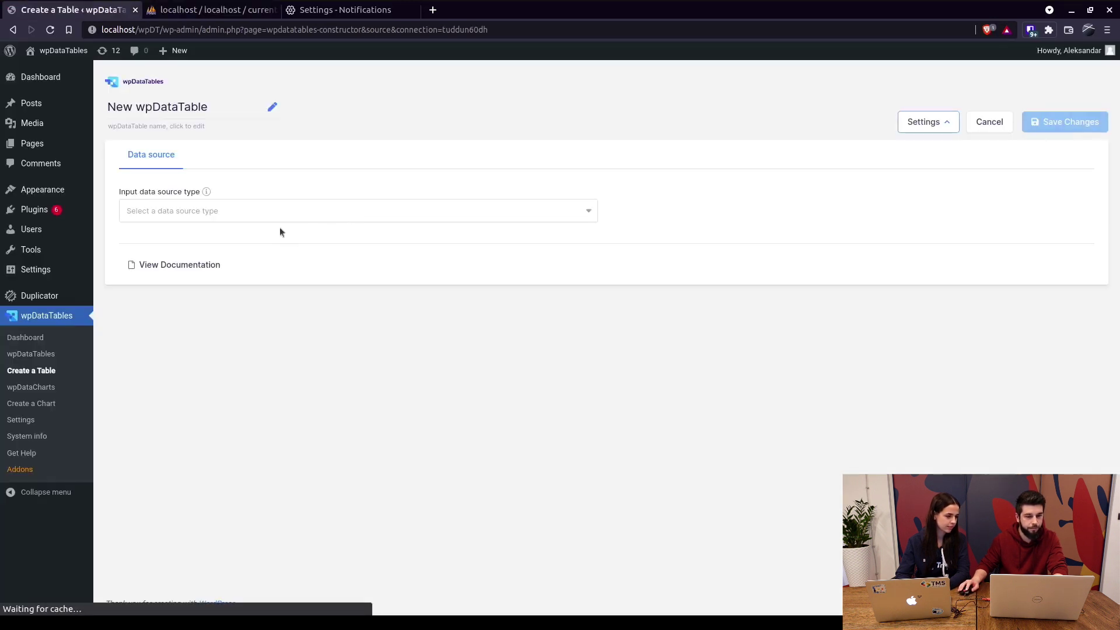
{"action": "left_click", "coordinate": [243, 213]}
{"action": "left_click", "coordinate": [173, 239]}
{"action": "left_click", "coordinate": [314, 284]}
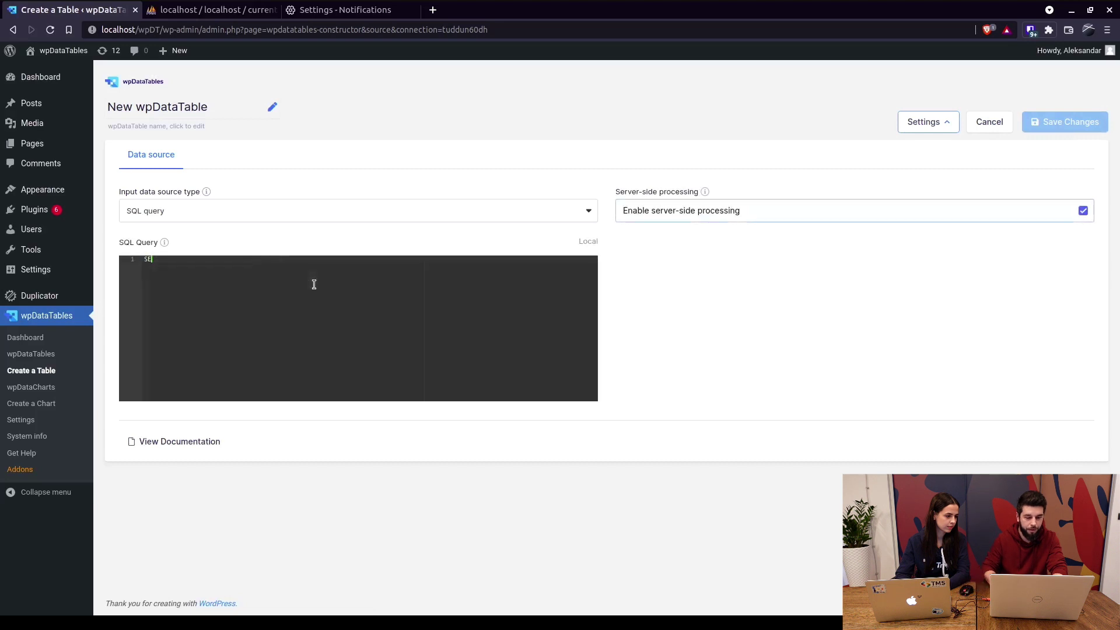
{"action": "type", "text": "SEEL"}
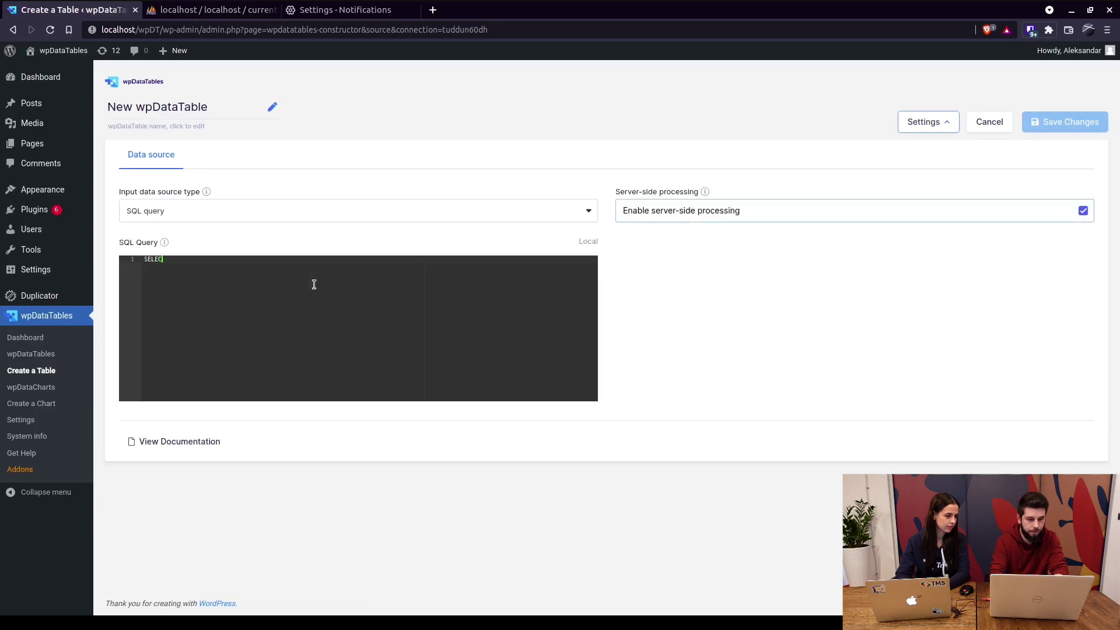
{"action": "type", "text": "CT * FROM customers"}
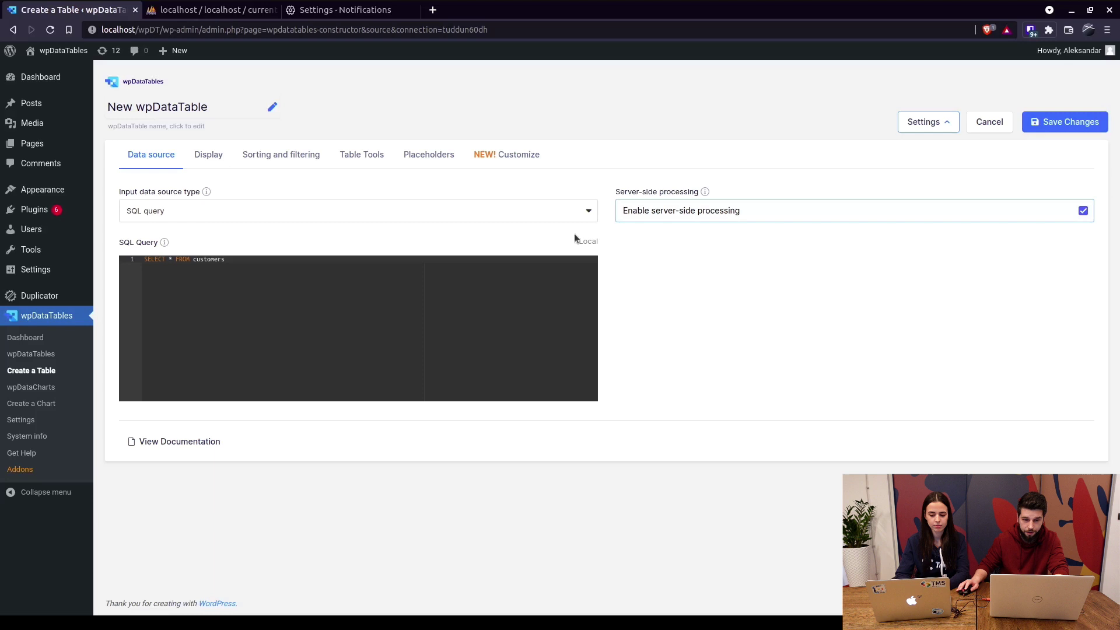
{"action": "left_click", "coordinate": [1052, 122]}
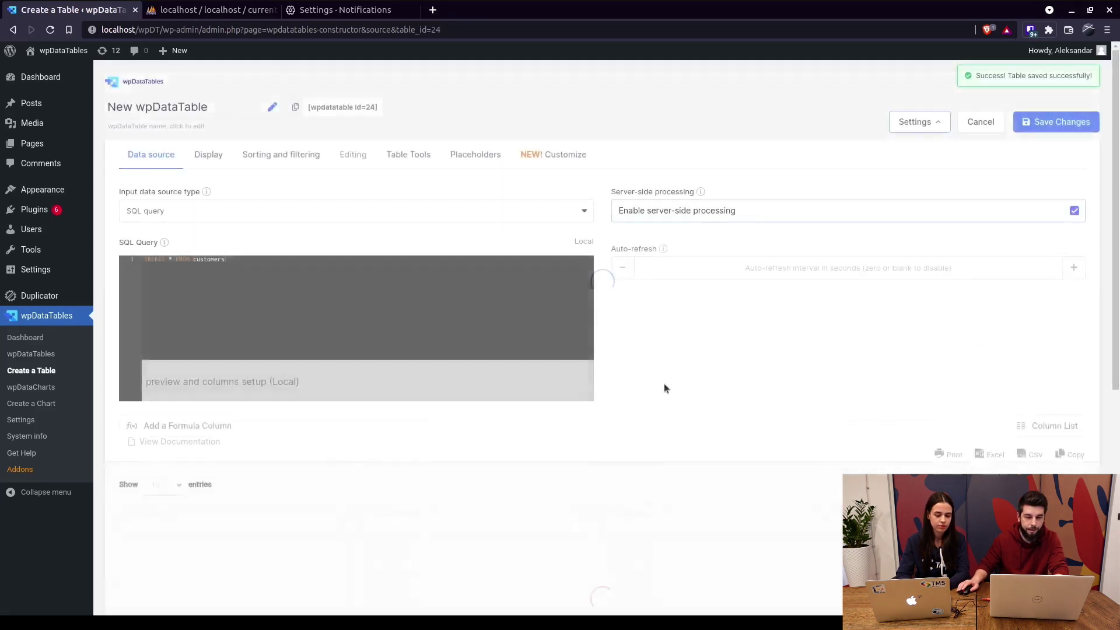
{"action": "scroll", "coordinate": [665, 388], "scroll_direction": "down", "scroll_amount": 5}
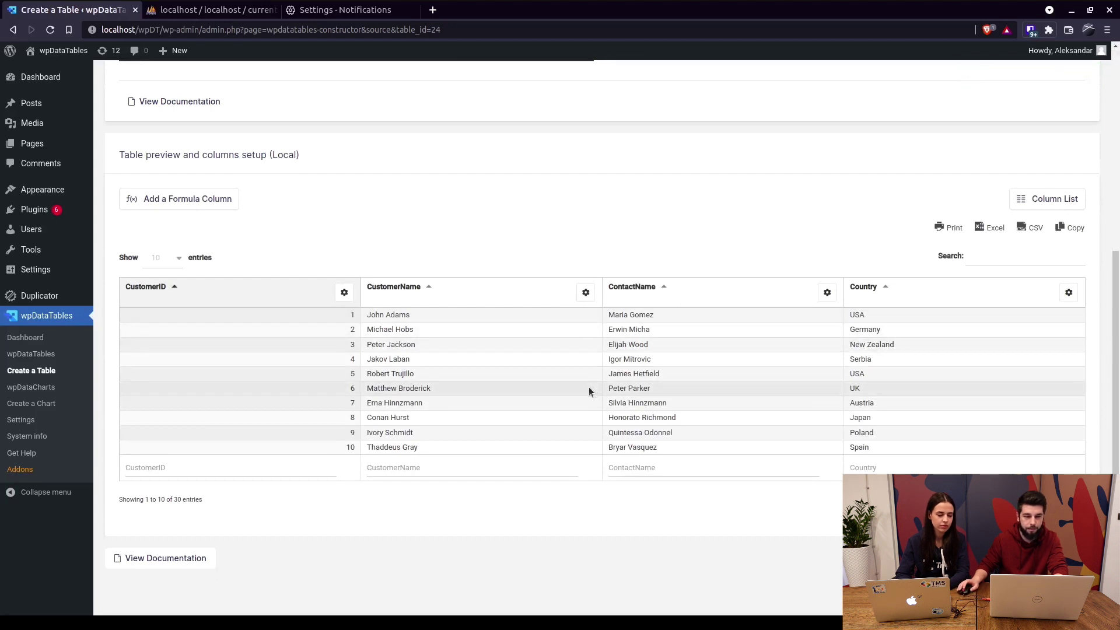
{"action": "scroll", "coordinate": [570, 392], "scroll_direction": "up", "scroll_amount": 2}
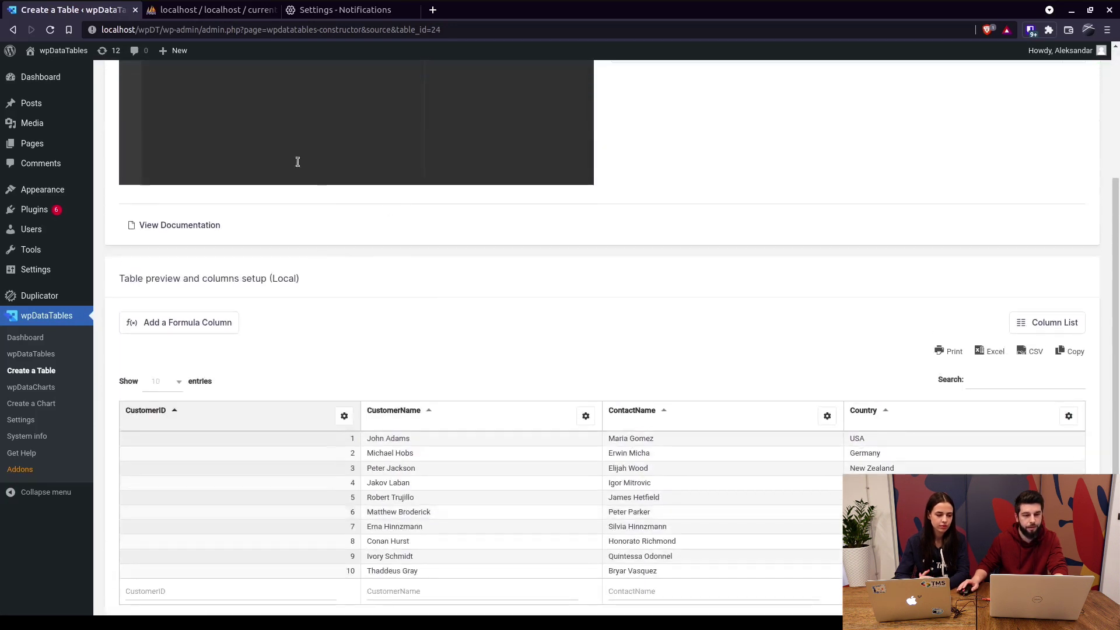
{"action": "left_click", "coordinate": [192, 11]}
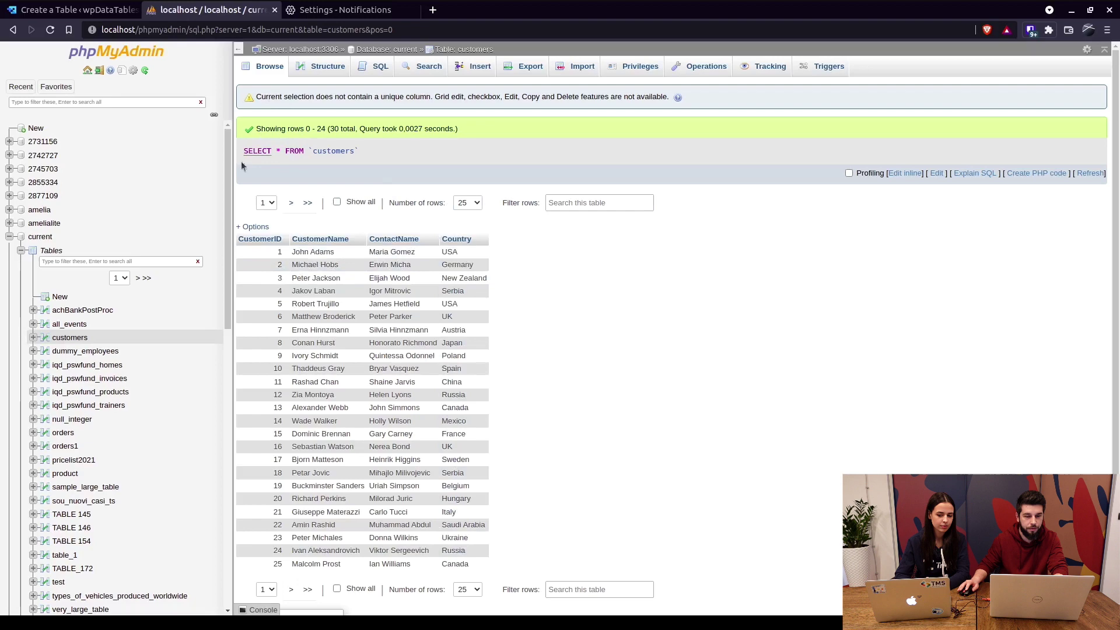
{"action": "left_click", "coordinate": [70, 10]}
{"action": "scroll", "coordinate": [487, 446], "scroll_direction": "down", "scroll_amount": 3}
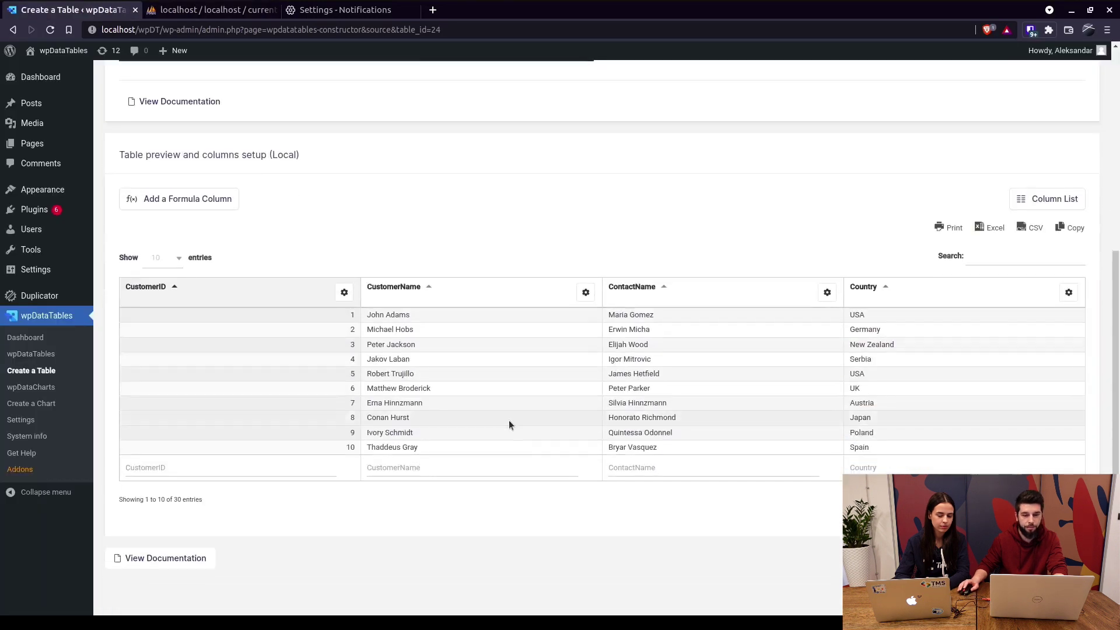
{"action": "scroll", "coordinate": [452, 373], "scroll_direction": "up", "scroll_amount": 3}
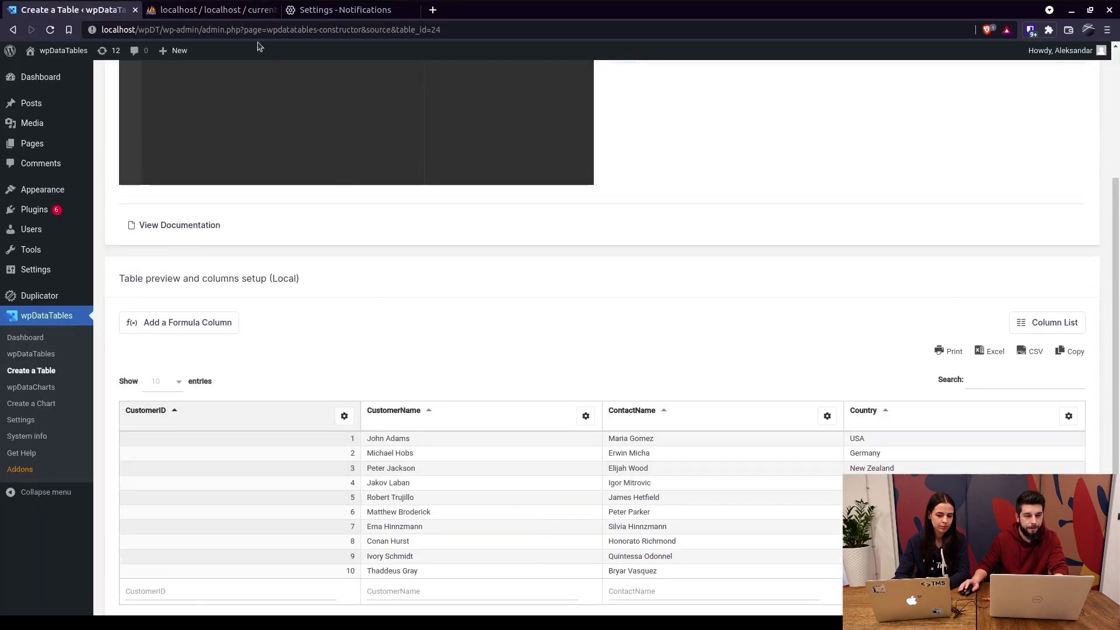
{"action": "left_click", "coordinate": [221, 11]}
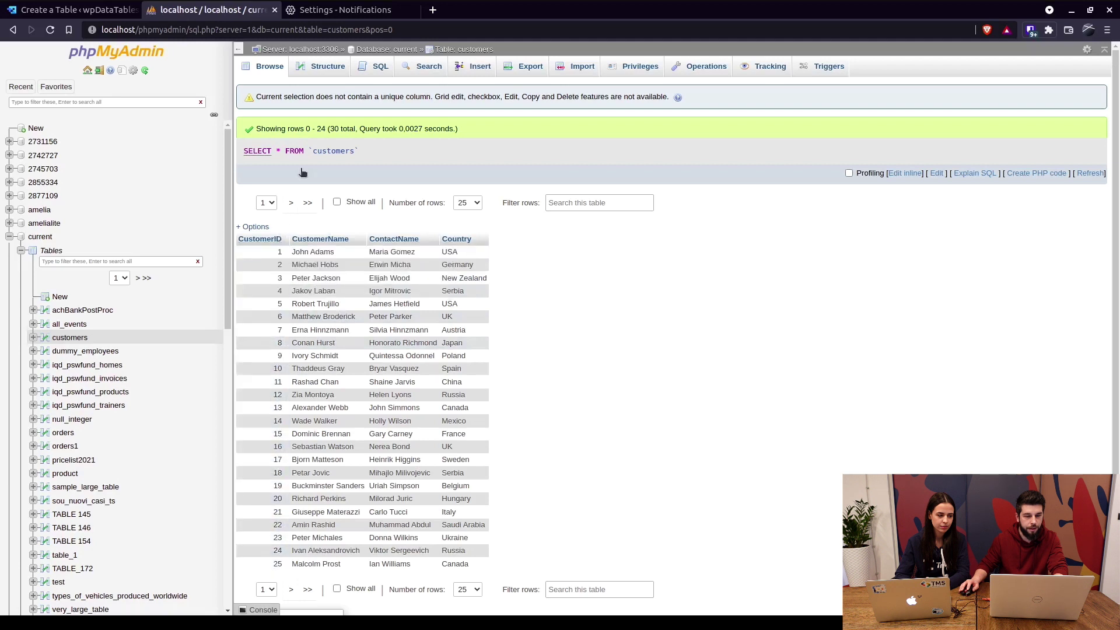
{"action": "left_click", "coordinate": [313, 69]}
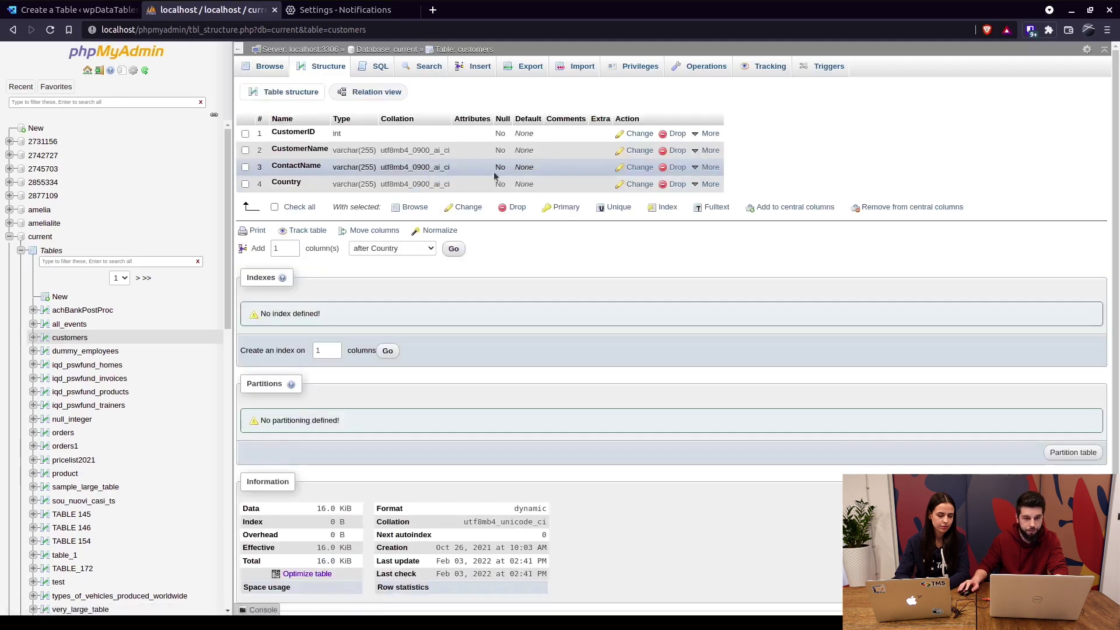
{"action": "left_click", "coordinate": [88, 11]}
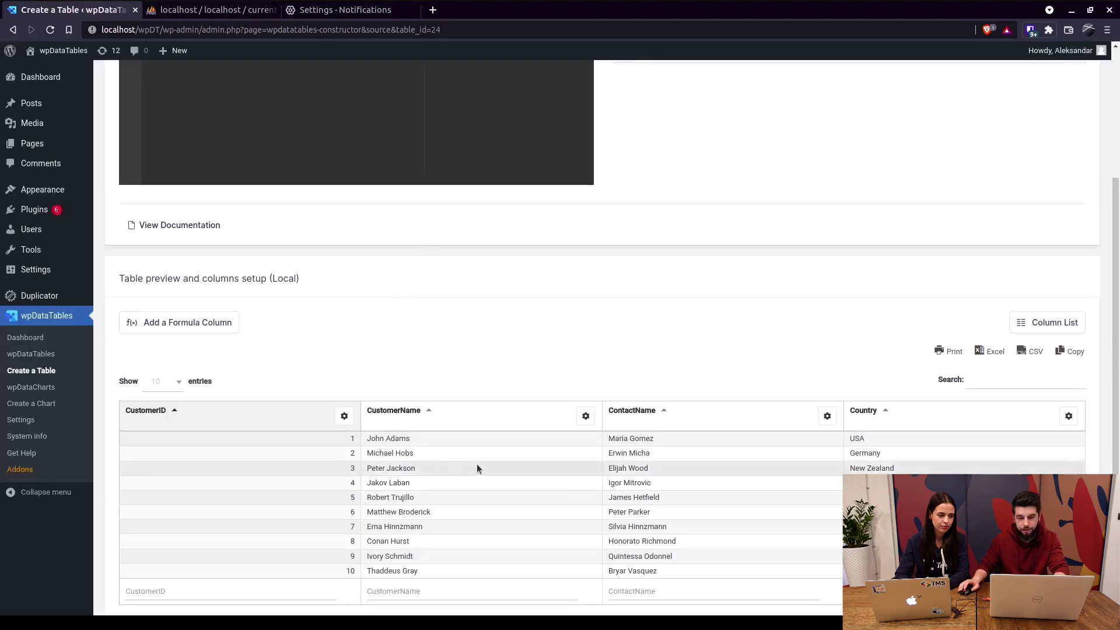
{"action": "scroll", "coordinate": [478, 464], "scroll_direction": "down", "scroll_amount": 1}
{"action": "scroll", "coordinate": [485, 461], "scroll_direction": "up", "scroll_amount": 5}
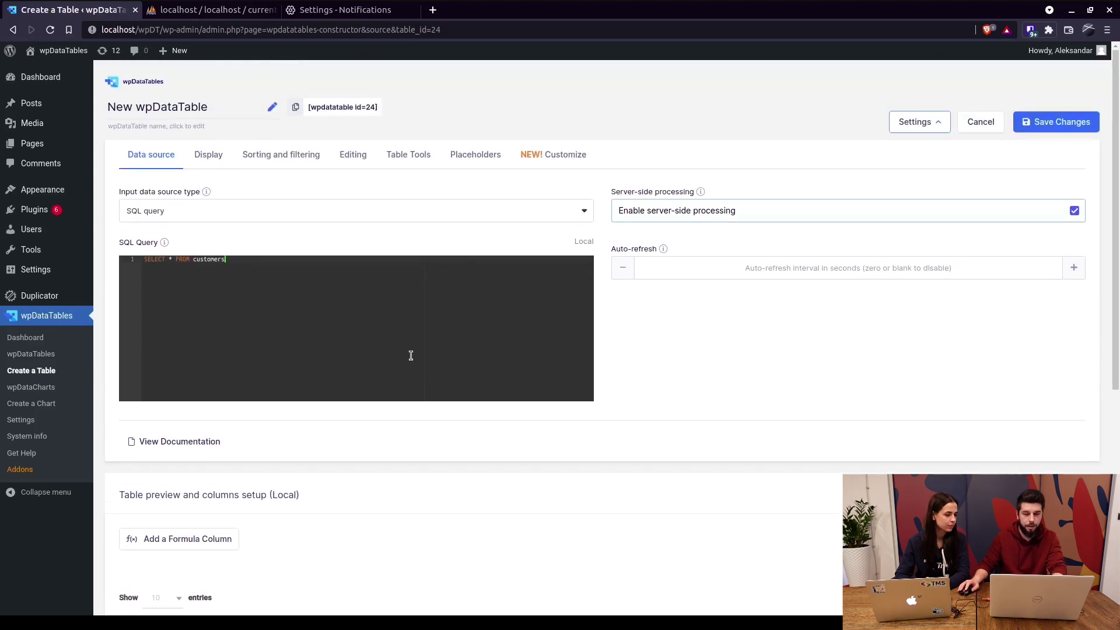
{"action": "scroll", "coordinate": [448, 375], "scroll_direction": "down", "scroll_amount": 1}
{"action": "scroll", "coordinate": [504, 403], "scroll_direction": "down", "scroll_amount": 1}
{"action": "scroll", "coordinate": [518, 405], "scroll_direction": "up", "scroll_amount": 2}
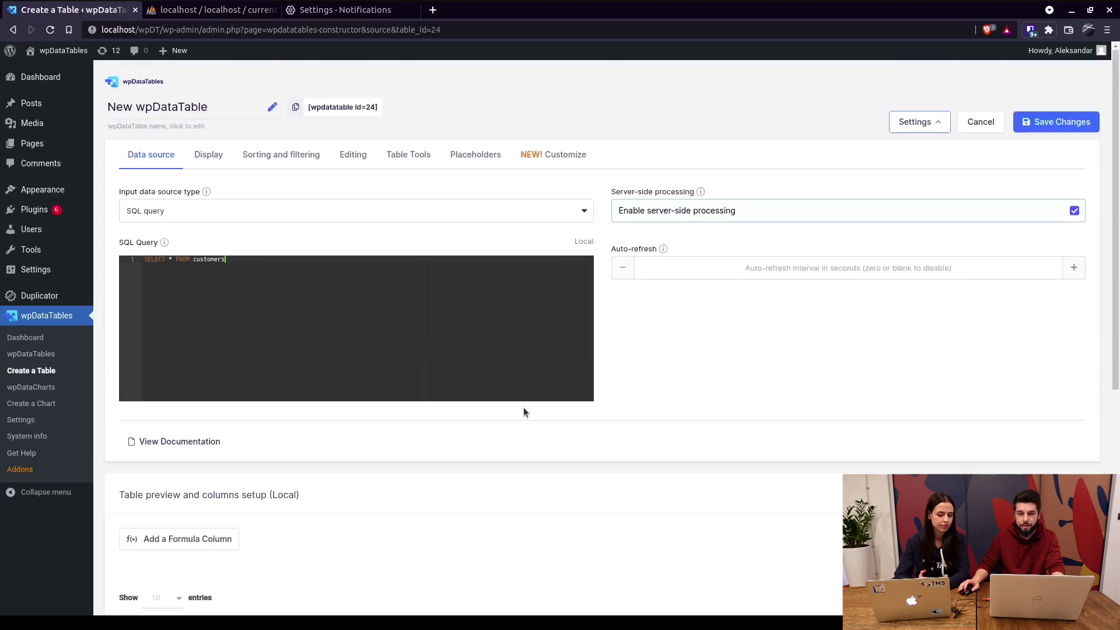